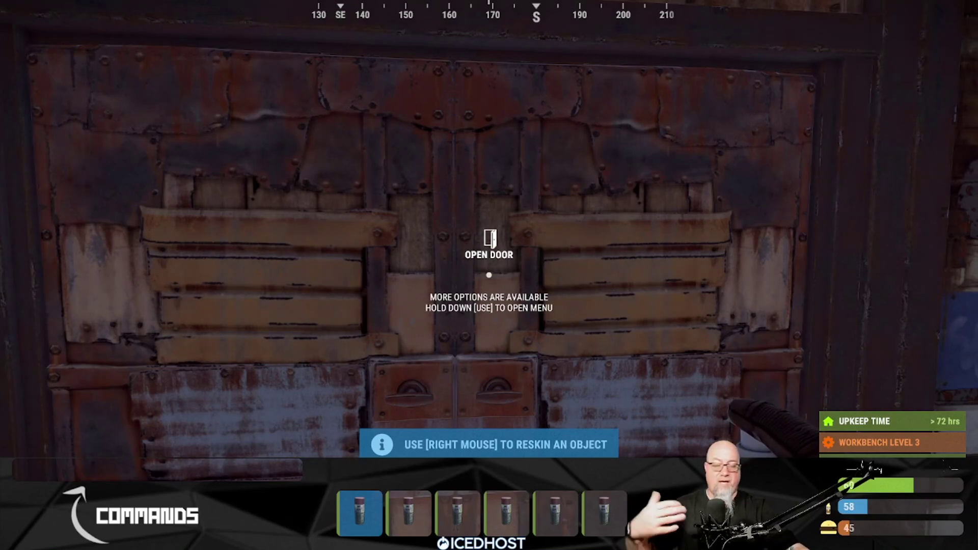
Spray the metal double door with the speaker skin from the second page of door skins
{"action": "right_click", "coordinate": [489, 275]}
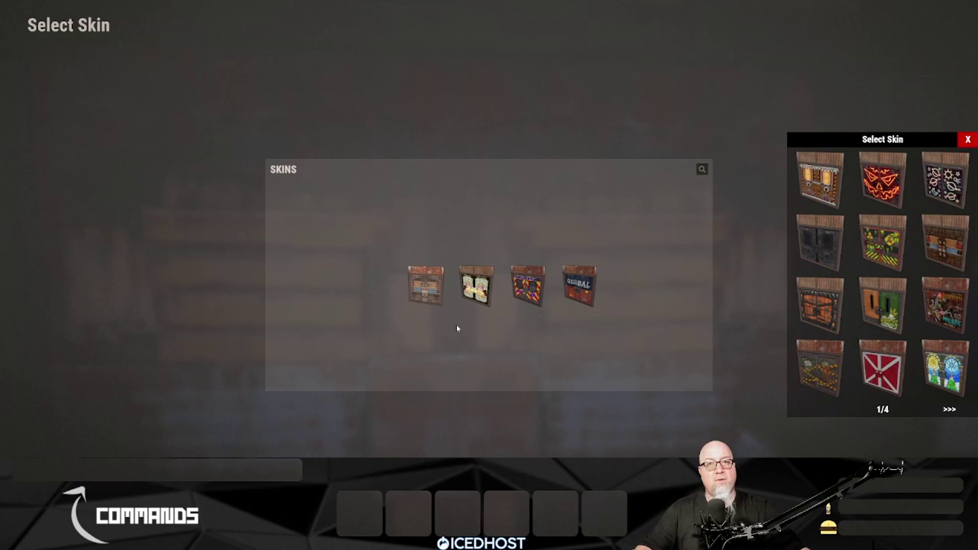
{"action": "left_click", "coordinate": [948, 410]}
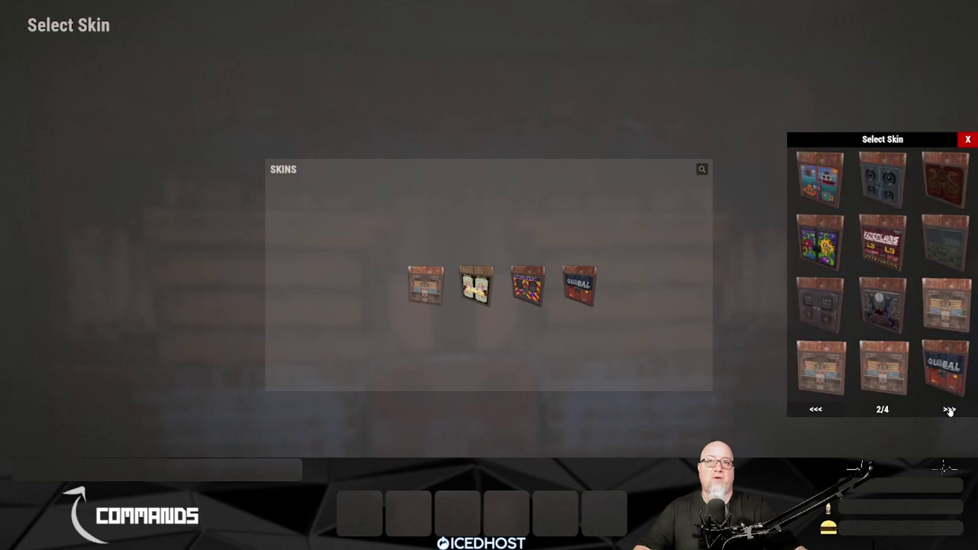
{"action": "left_click", "coordinate": [815, 409]}
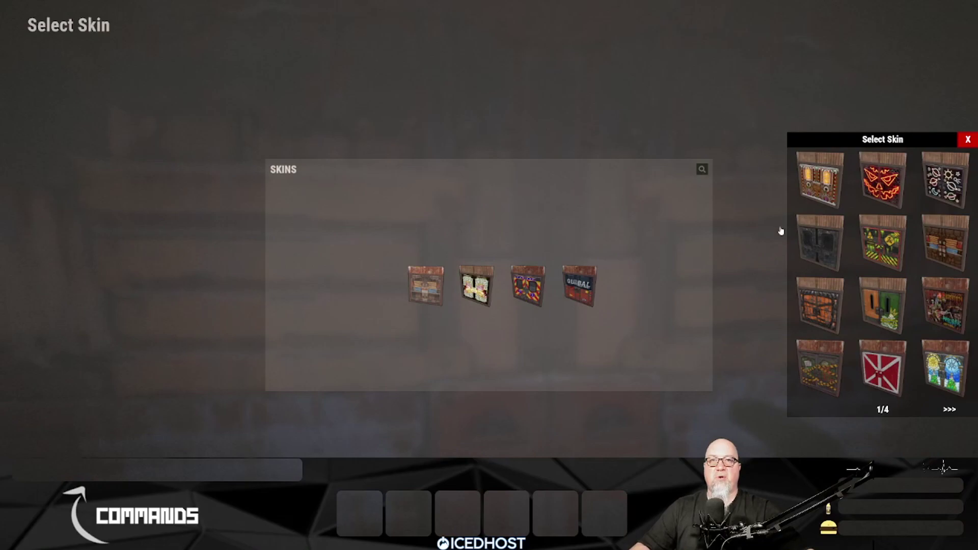
{"action": "left_click", "coordinate": [948, 410]}
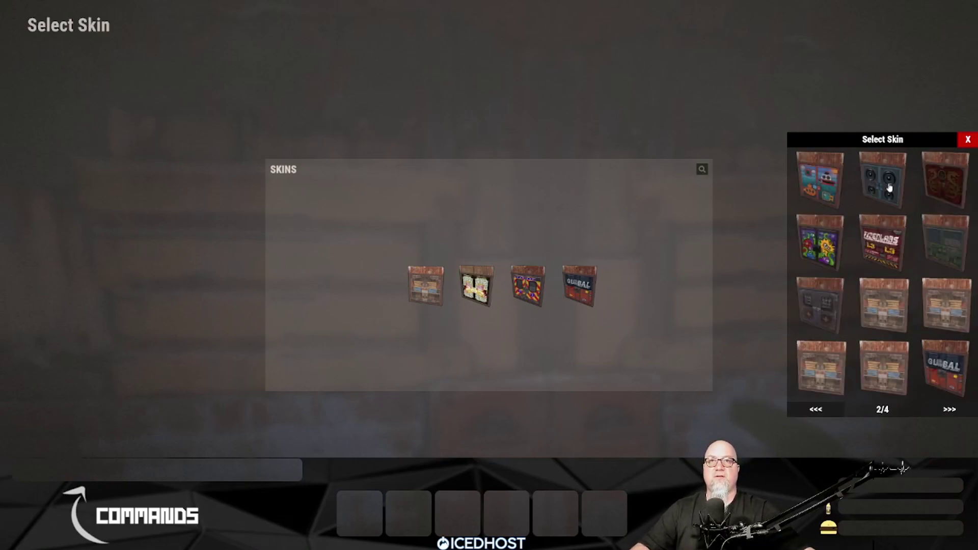
{"action": "left_click", "coordinate": [878, 190]}
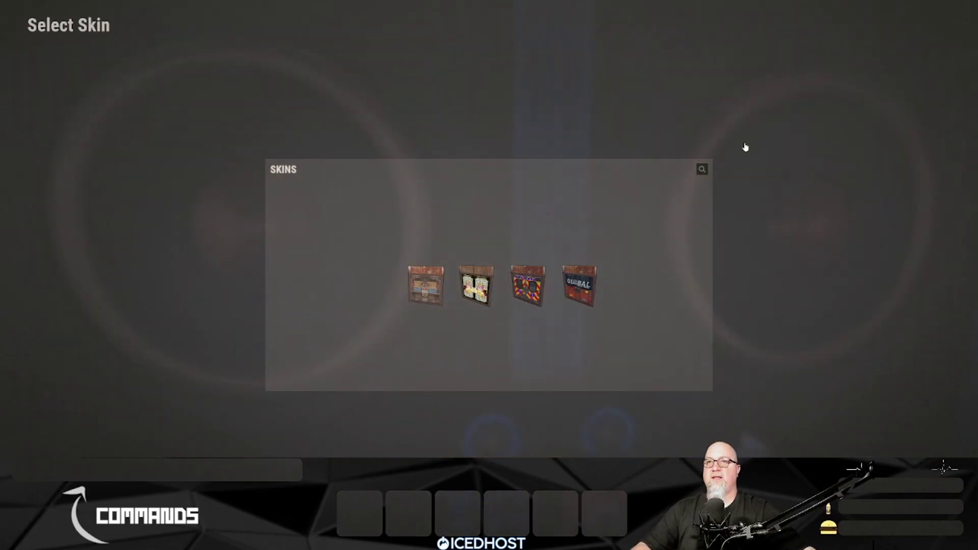
{"action": "key", "text": "s"}
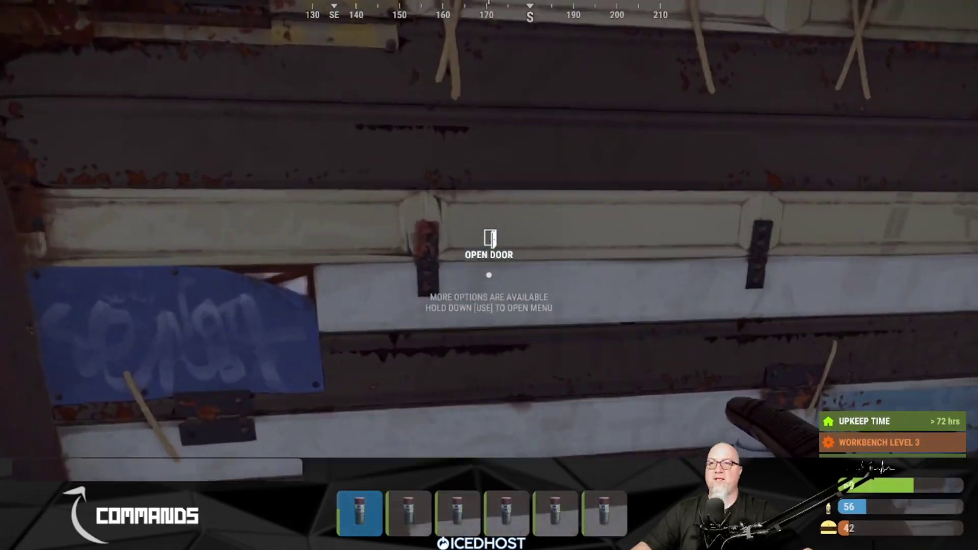
Spray the plank door with the pale blue skin
{"action": "left_click", "coordinate": [489, 274]}
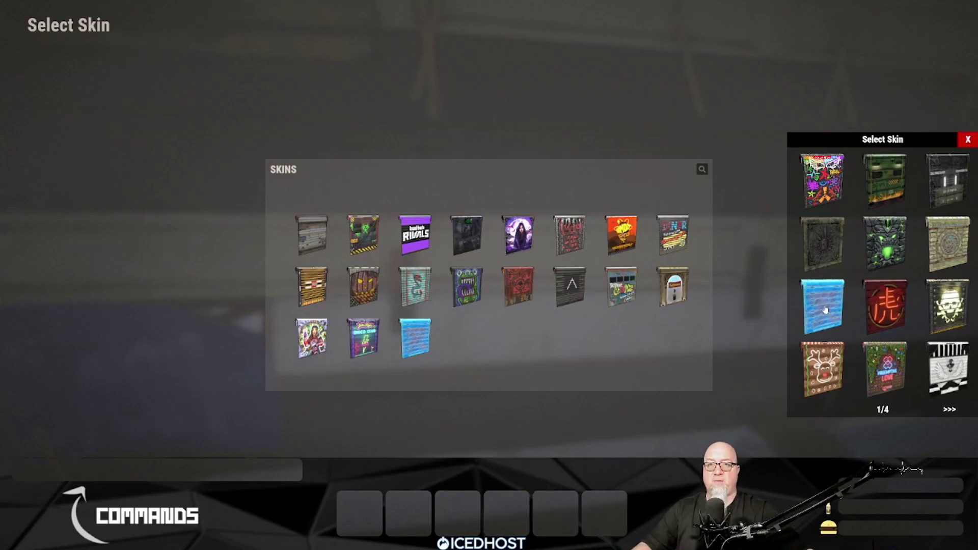
{"action": "left_click", "coordinate": [823, 304]}
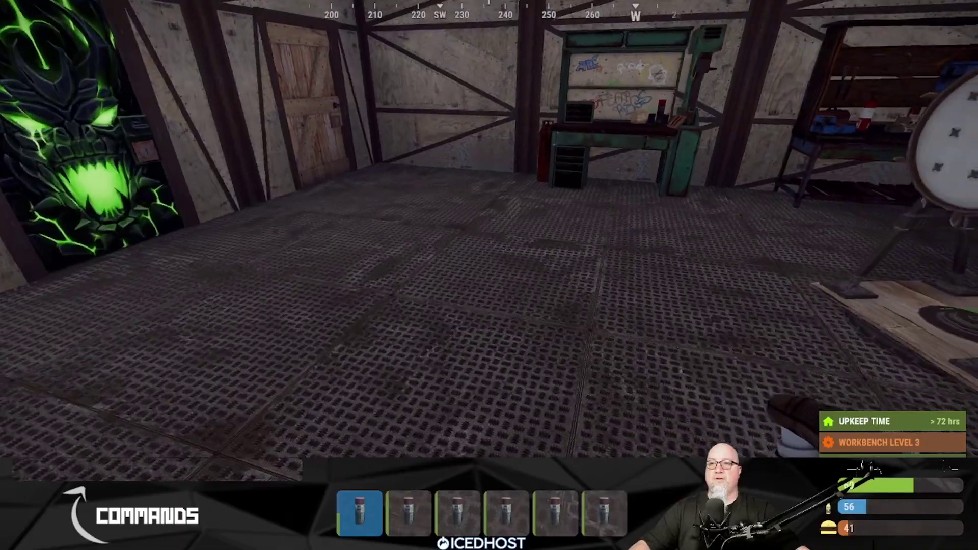
Respray the dropped hammer with the plain grey skin, pick it up and check its details
{"action": "key", "text": "Tab"}
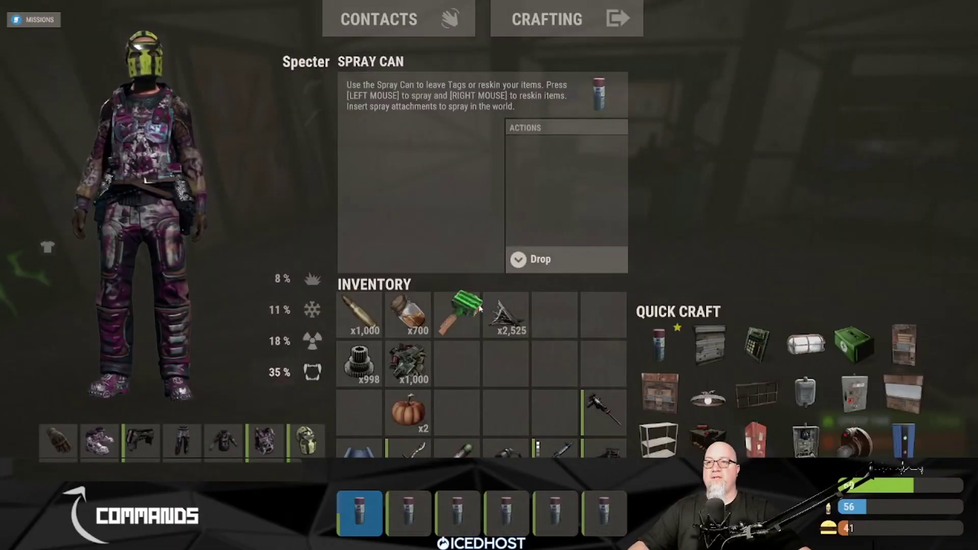
{"action": "key", "text": "Tab"}
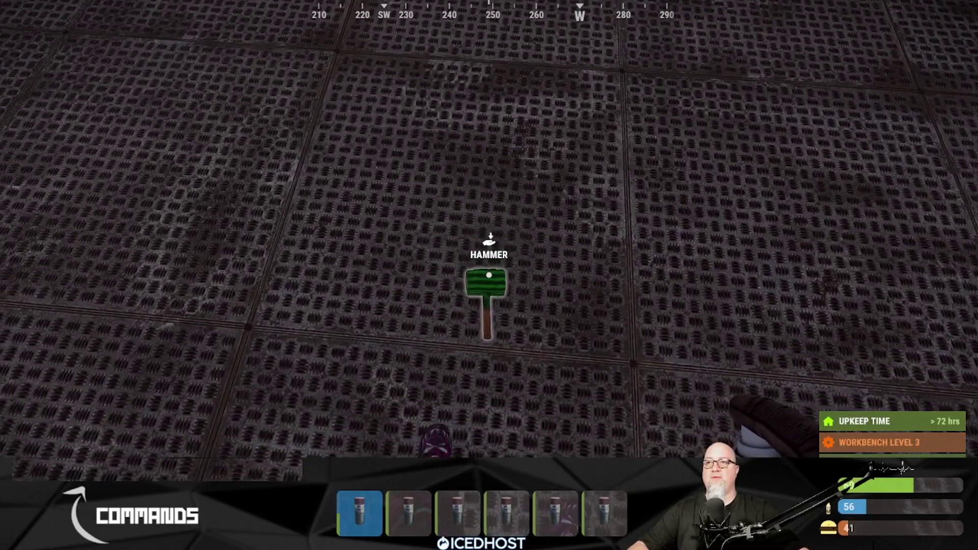
{"action": "right_click", "coordinate": [489, 275]}
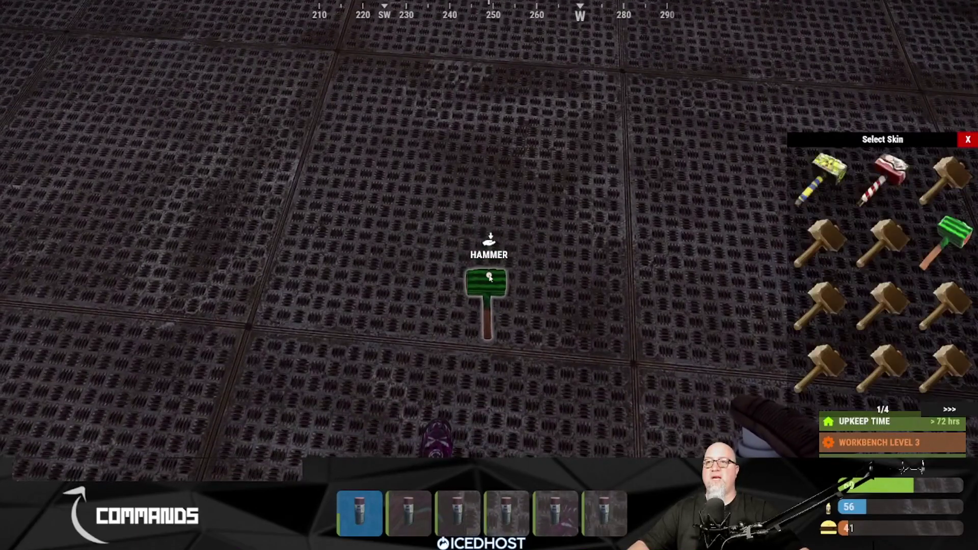
{"action": "left_click", "coordinate": [899, 301]}
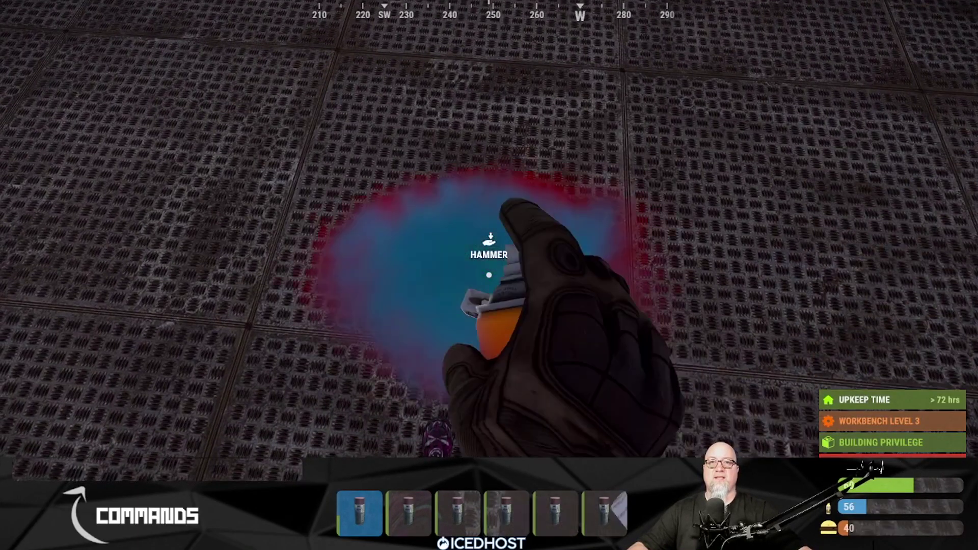
{"action": "key", "text": "e"}
{"action": "key", "text": "Tab"}
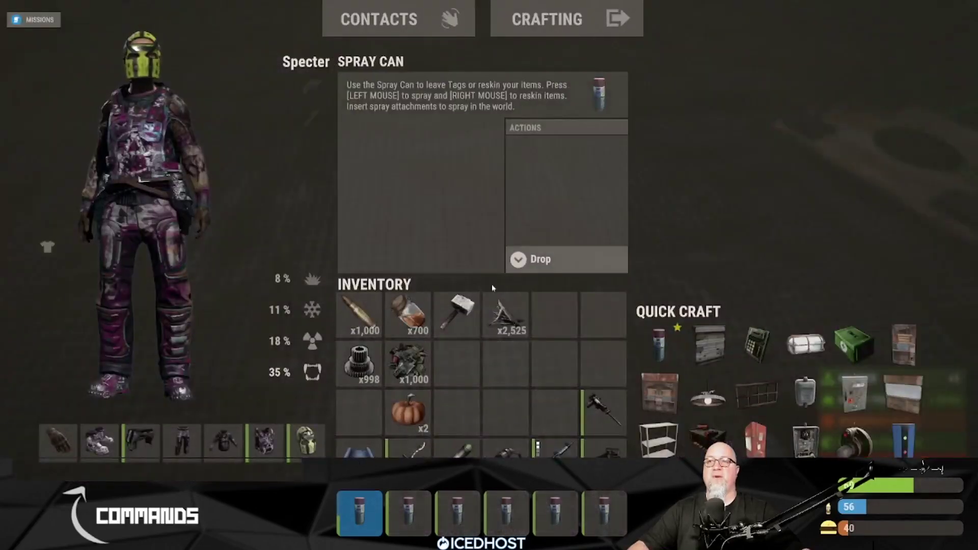
{"action": "left_click", "coordinate": [457, 319]}
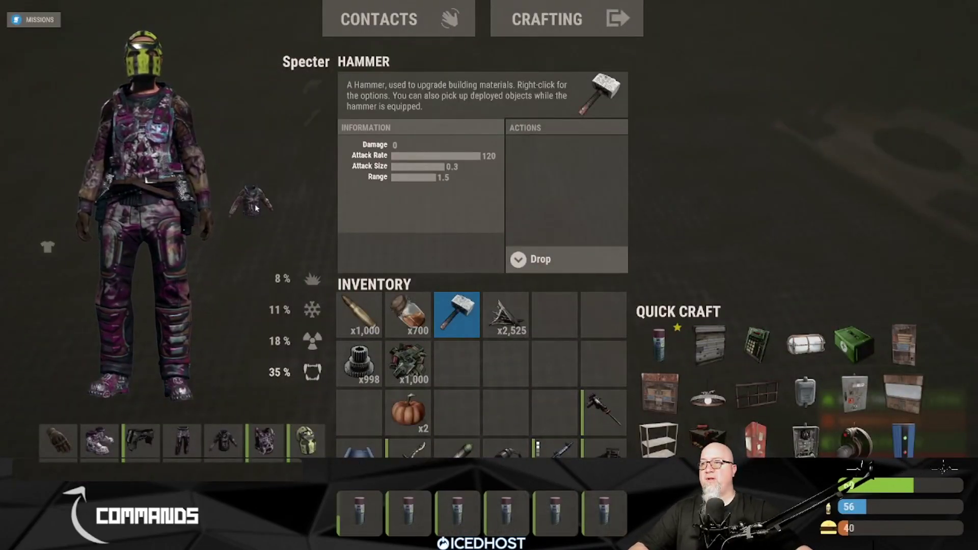
Drop the worn pants, spray them with the rainbow skin, and put them back on
{"action": "left_click", "coordinate": [224, 435]}
{"action": "left_click_drag", "start_coordinate": [182, 441], "coordinate": [254, 270]}
{"action": "key", "text": "Tab"}
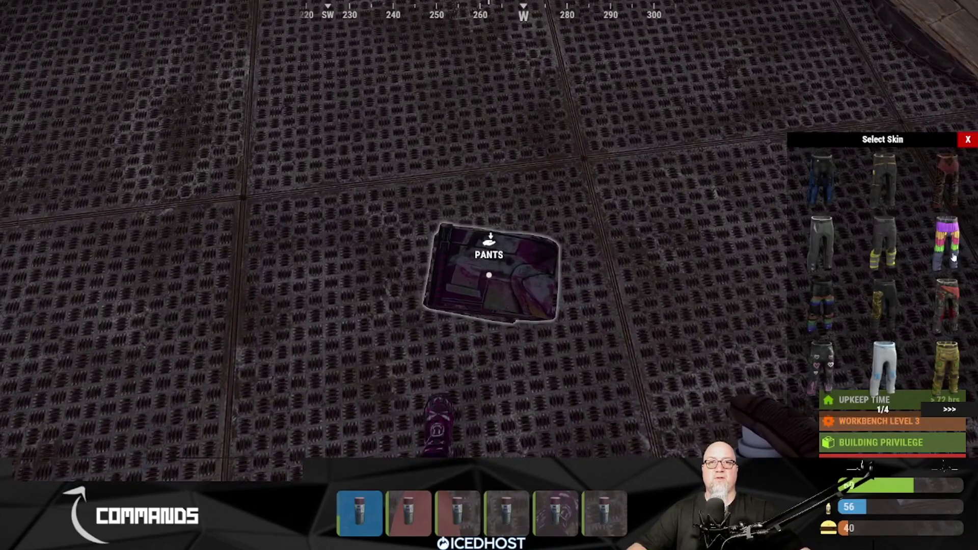
{"action": "left_click", "coordinate": [953, 257]}
{"action": "key", "text": "e"}
{"action": "key", "text": "Tab"}
{"action": "left_click_drag", "start_coordinate": [554, 313], "coordinate": [182, 441]}
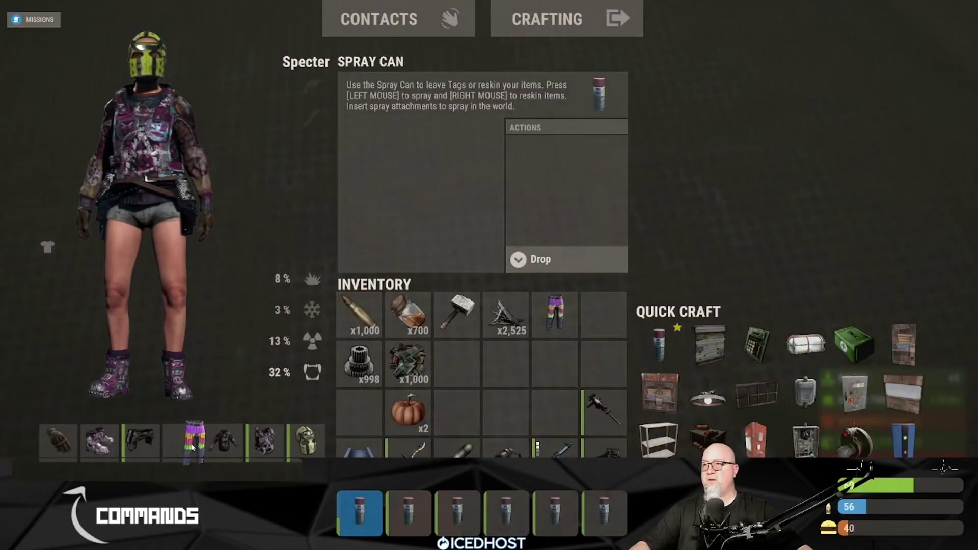
{"action": "key", "text": "Tab"}
Drop the combat knife and the blue rifle out of the inventory
{"action": "key", "text": "Tab"}
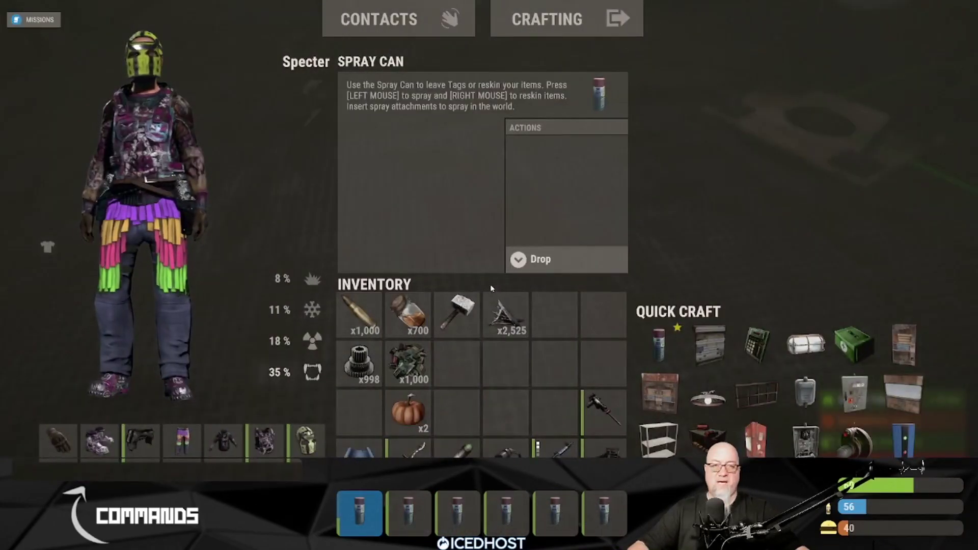
{"action": "left_click_drag", "start_coordinate": [412, 447], "coordinate": [704, 205]}
{"action": "key", "text": "Tab"}
{"action": "key", "text": "Tab"}
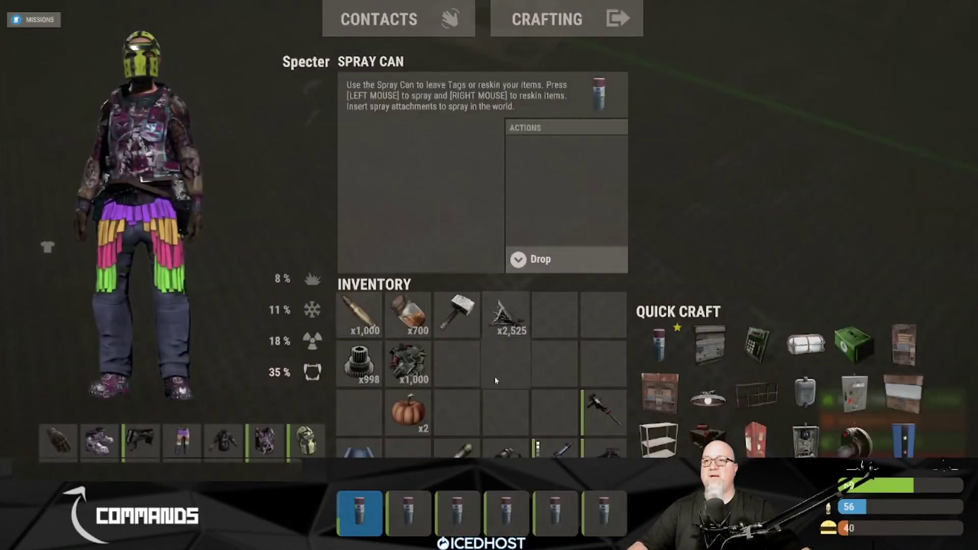
{"action": "left_click_drag", "start_coordinate": [575, 444], "coordinate": [681, 305]}
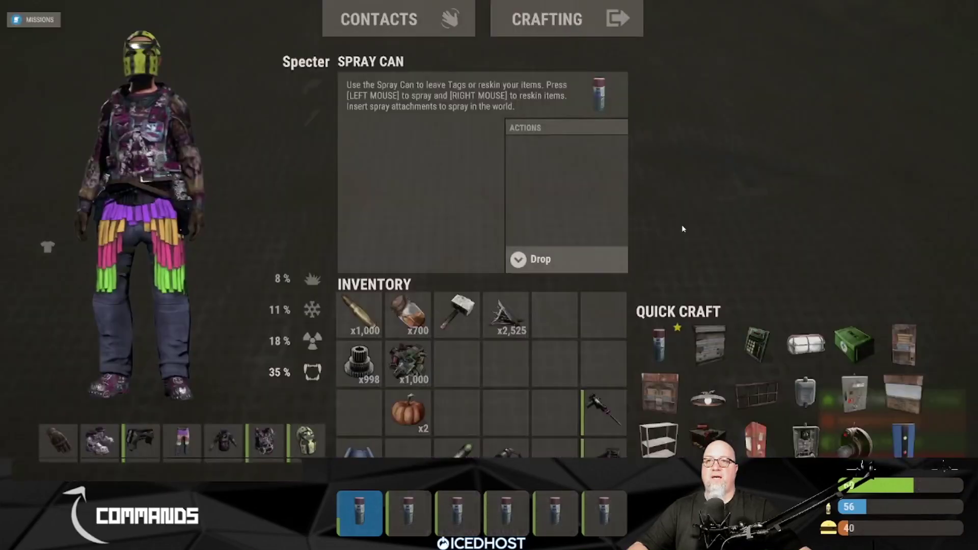
{"action": "key", "text": "Tab"}
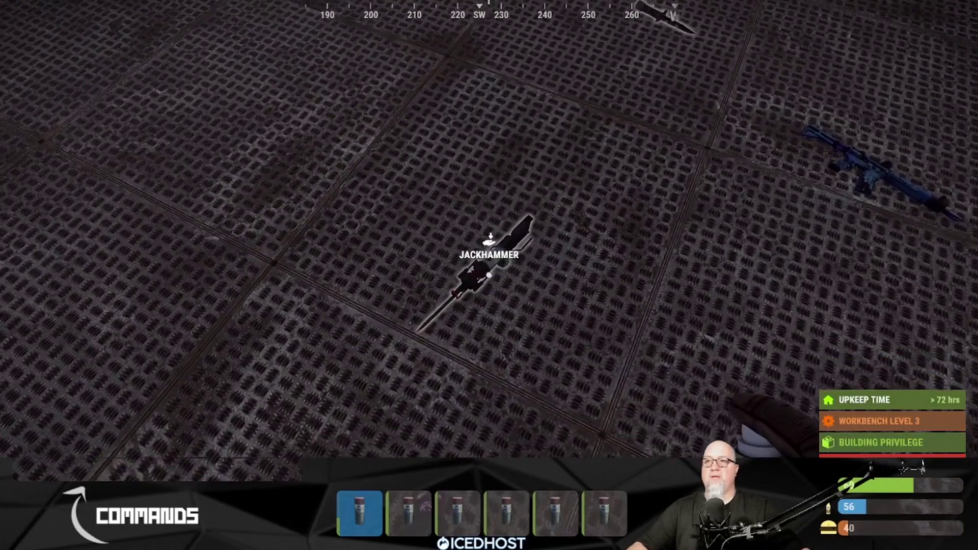
Reskin the dropped jackhammer, then pick it up along with the combat knife
{"action": "key", "text": "e"}
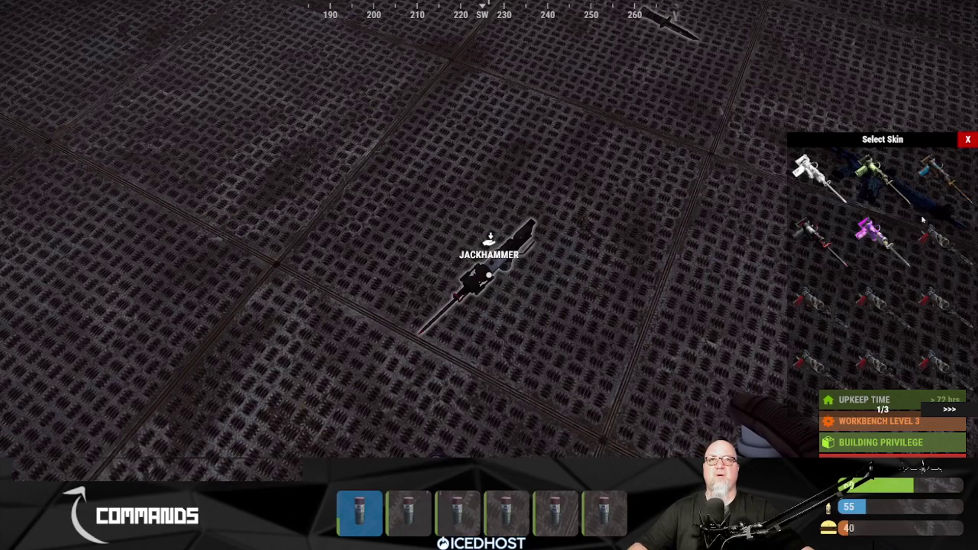
{"action": "left_click", "coordinate": [825, 307]}
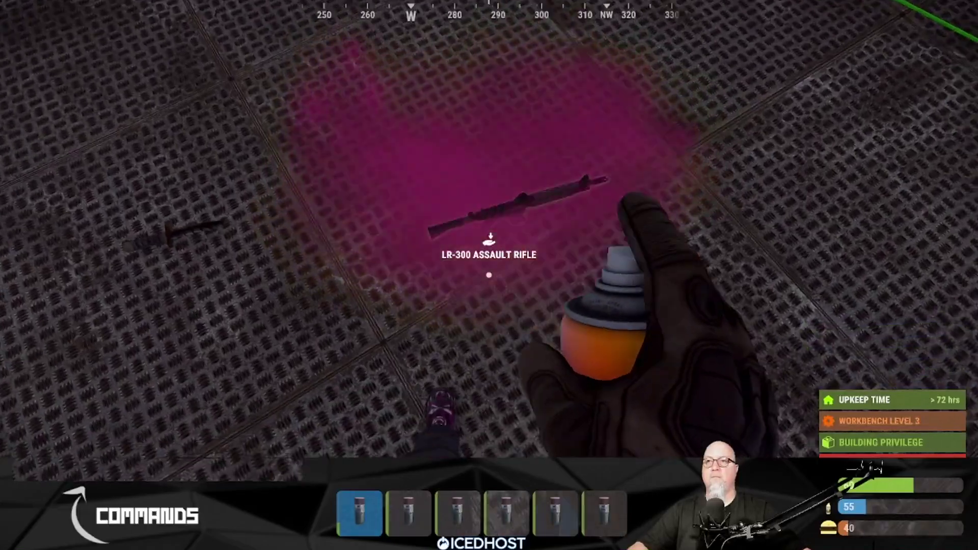
{"action": "key", "text": "e"}
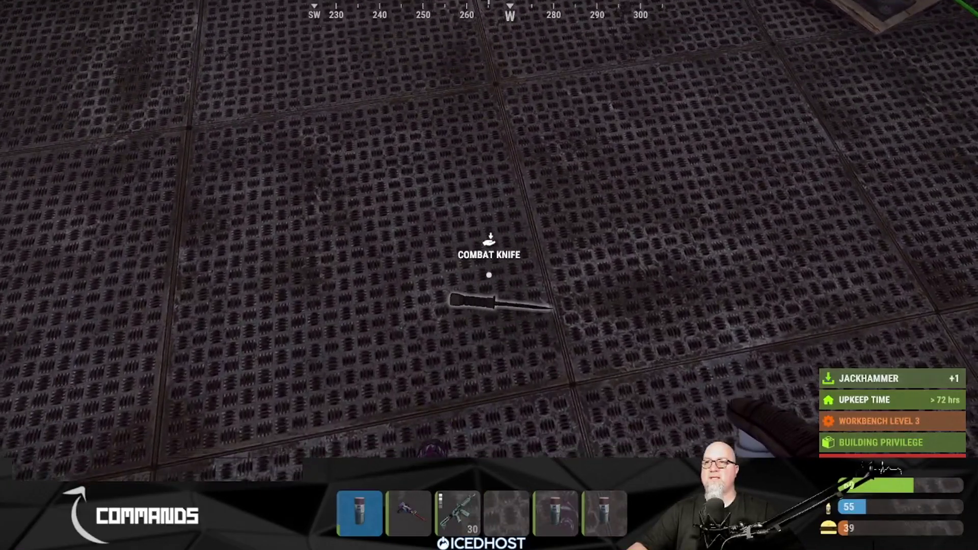
{"action": "key", "text": "e"}
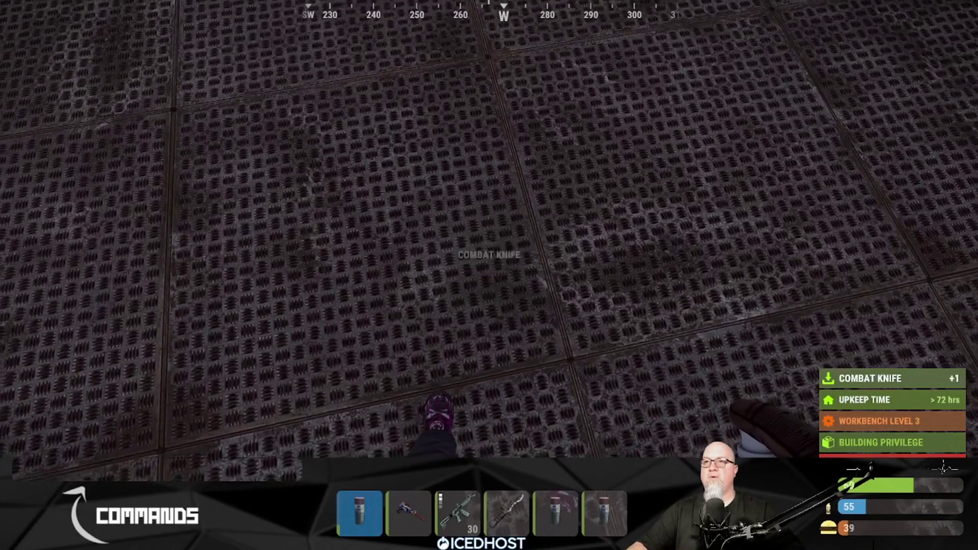
{"action": "key", "text": "Tab"}
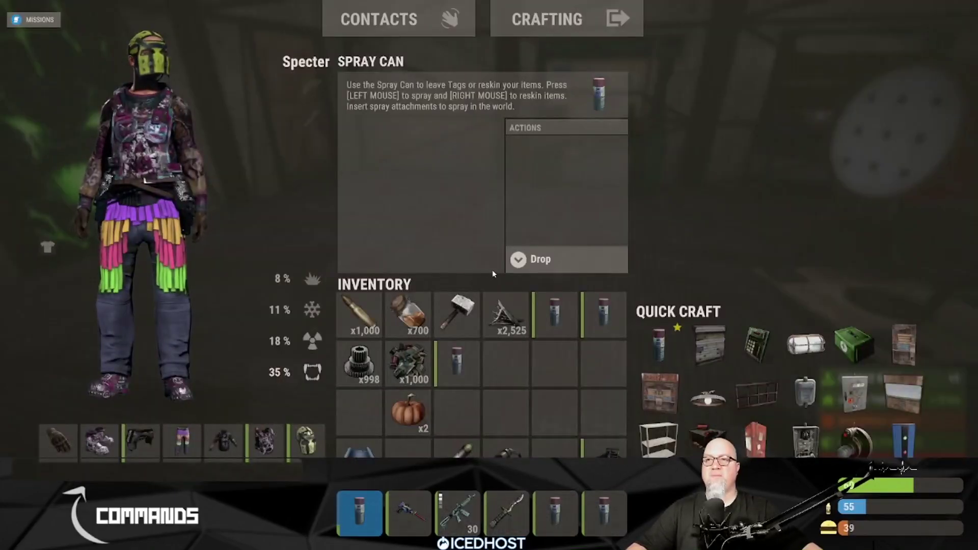
Equip the reskinned jackhammer and then the rifle to show their skins, and view the rifle details
{"action": "key", "text": "Tab"}
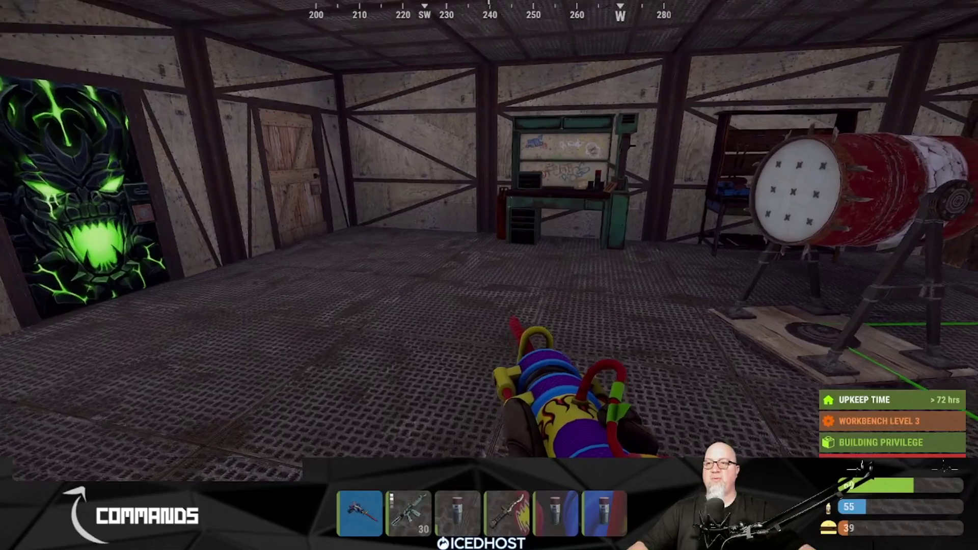
{"action": "key", "text": "1"}
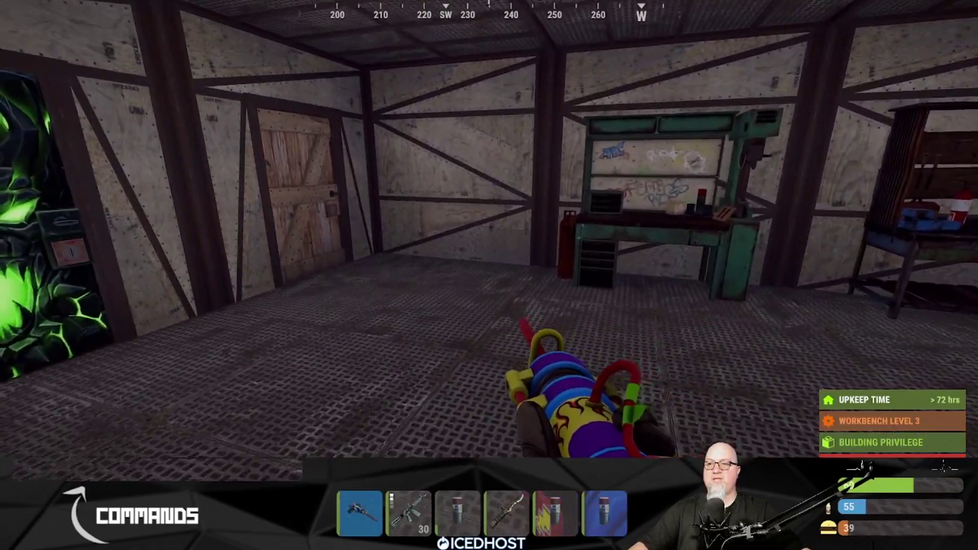
{"action": "key", "text": "2"}
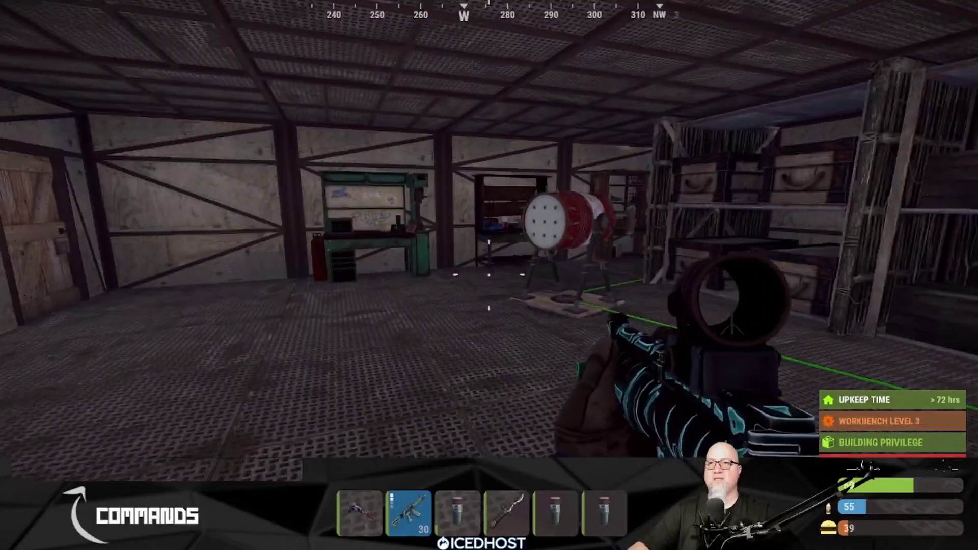
{"action": "key", "text": "Tab"}
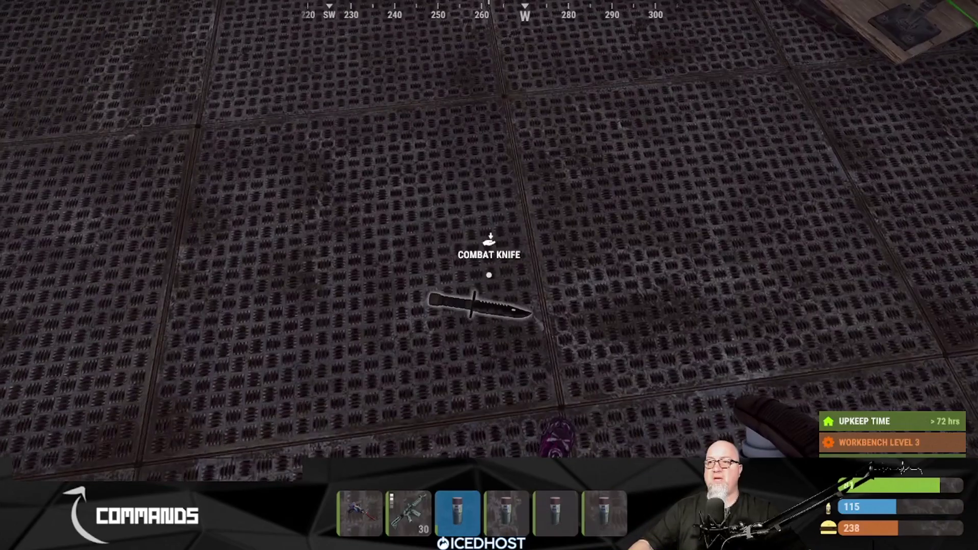
Spray the dropped combat knife with the purple skin and pick it back up
{"action": "key", "text": "e"}
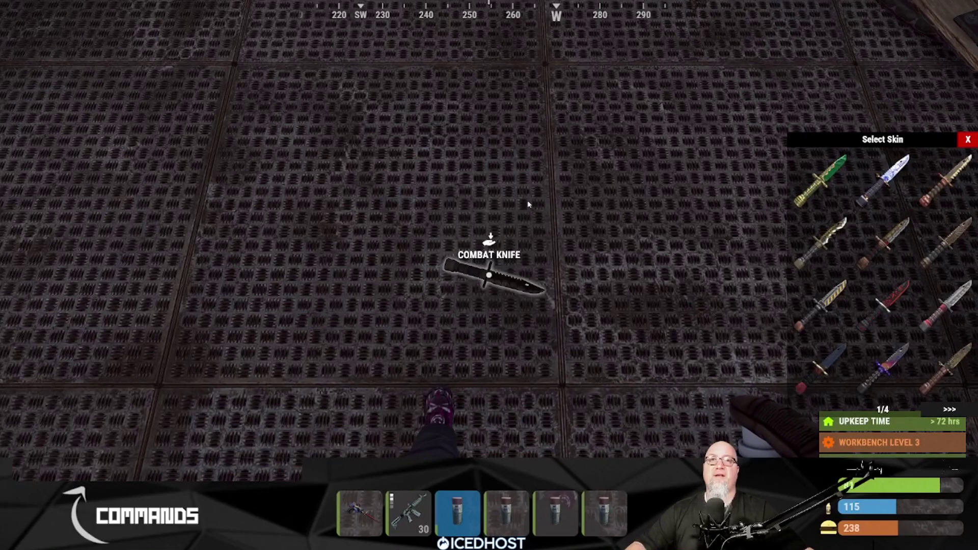
{"action": "left_click", "coordinate": [875, 372]}
{"action": "key", "text": "e"}
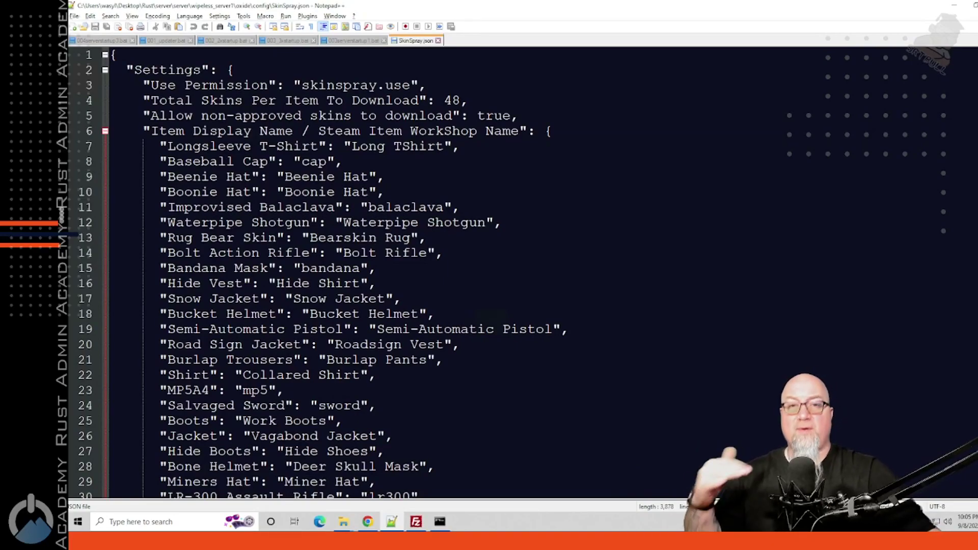
Mark the Total Skins Per Item To Download line and scroll through the item name mappings
{"action": "left_click", "coordinate": [469, 100]}
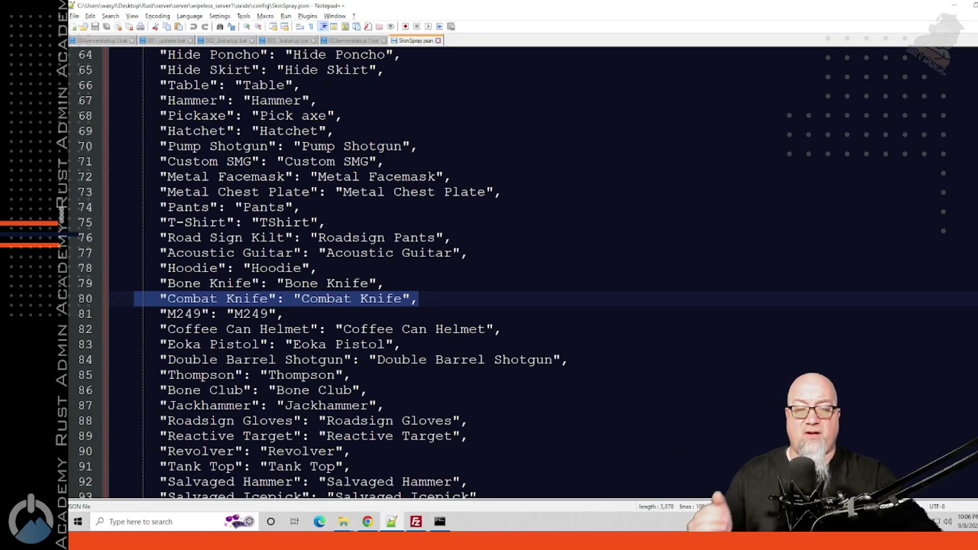
{"action": "scroll", "coordinate": [509, 270], "scroll_direction": "up", "scroll_amount": 7}
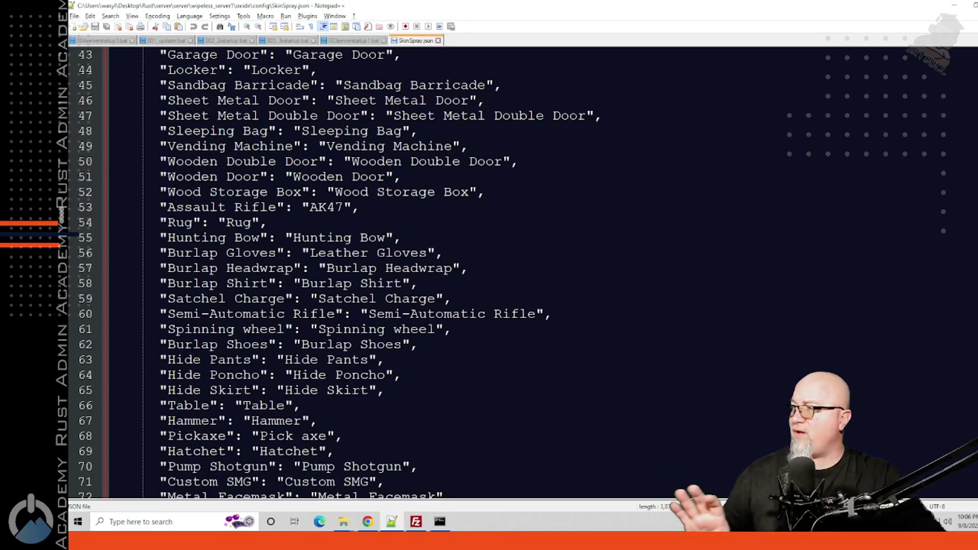
{"action": "left_click_drag", "start_coordinate": [168, 161], "coordinate": [509, 161]}
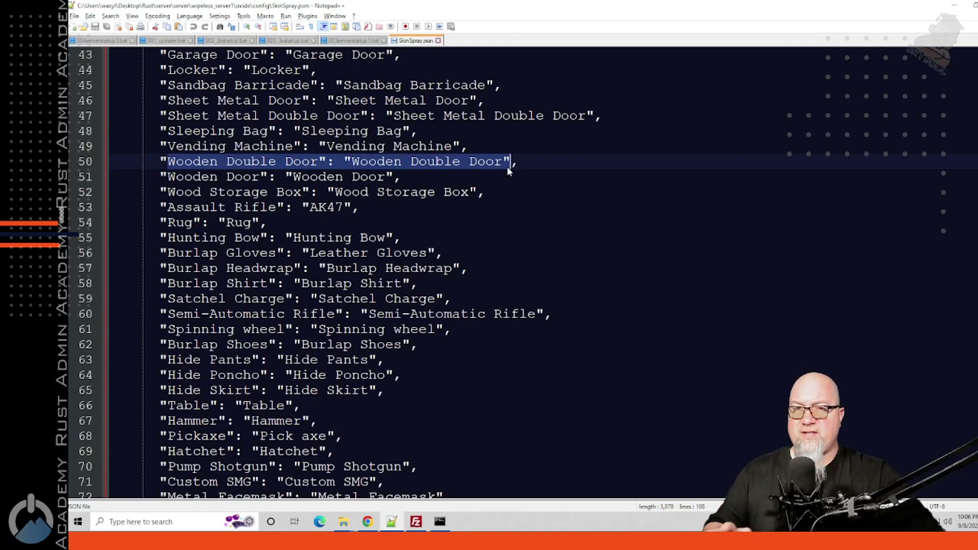
{"action": "left_click_drag", "start_coordinate": [168, 207], "coordinate": [310, 206]}
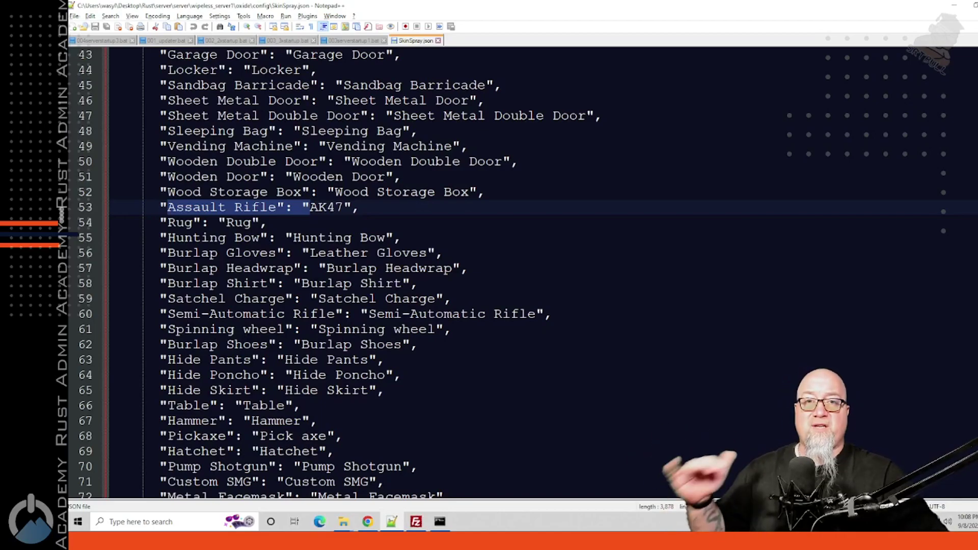
Jump to the top of SkinSpray.json and switch to the server console window
{"action": "key", "text": "ctrl+Home"}
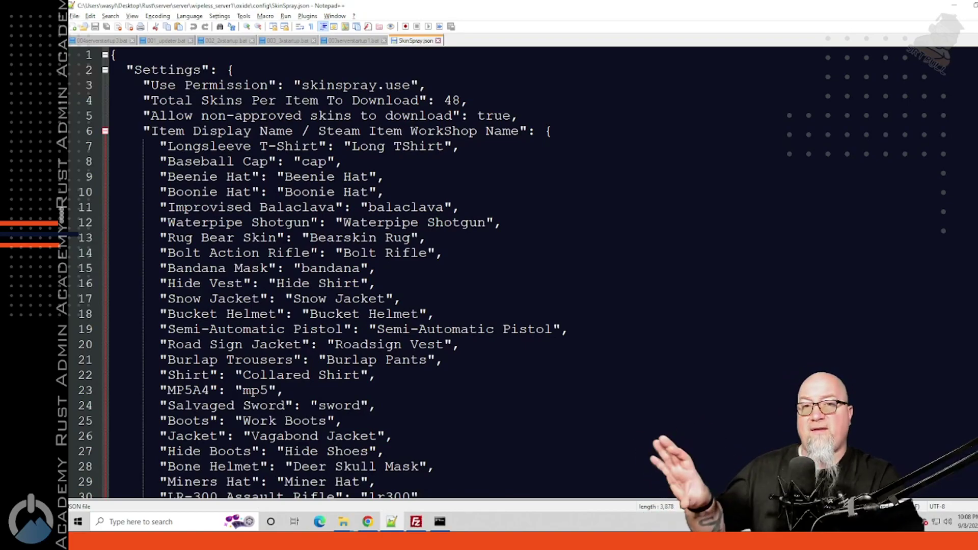
{"action": "key", "text": "alt+Tab"}
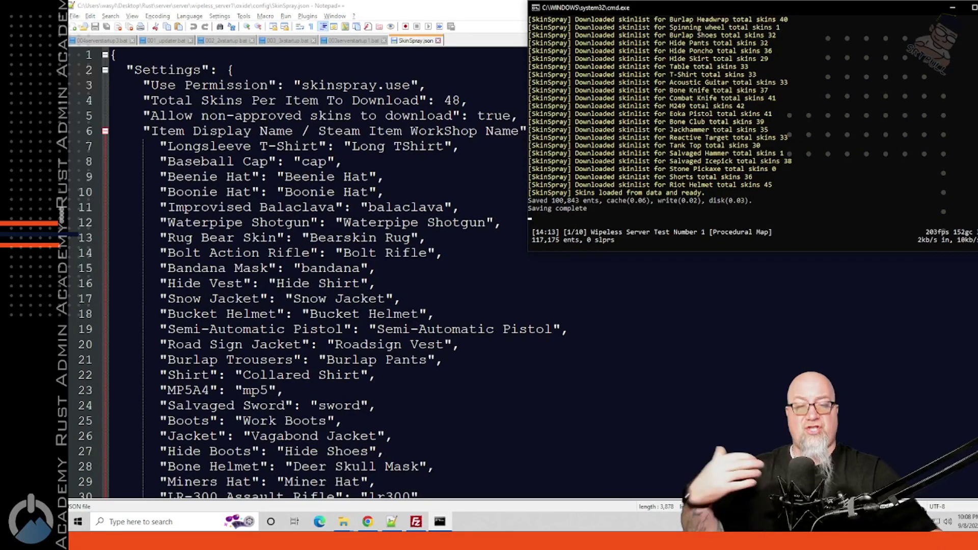
Maximize the cmd.exe console to show the full SkinSpray reload log
{"action": "double_click", "coordinate": [769, 7]}
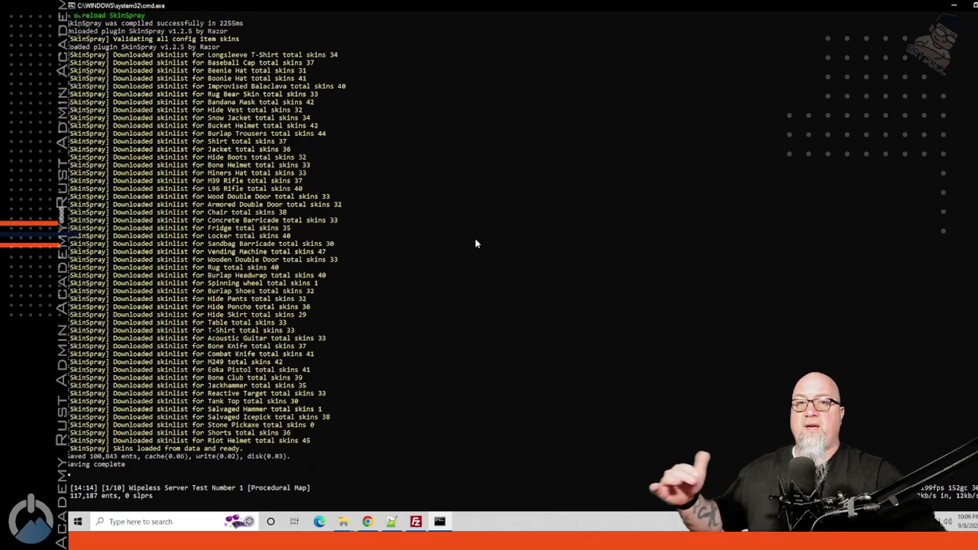